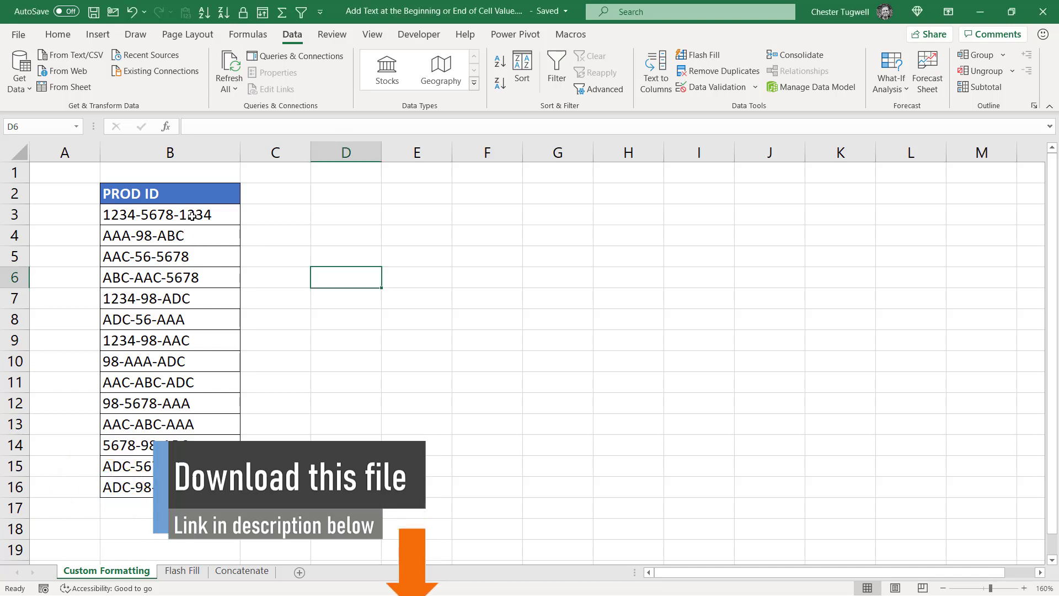
Select the 14 product IDs in B3:B16.
drag(182, 215, 165, 485)
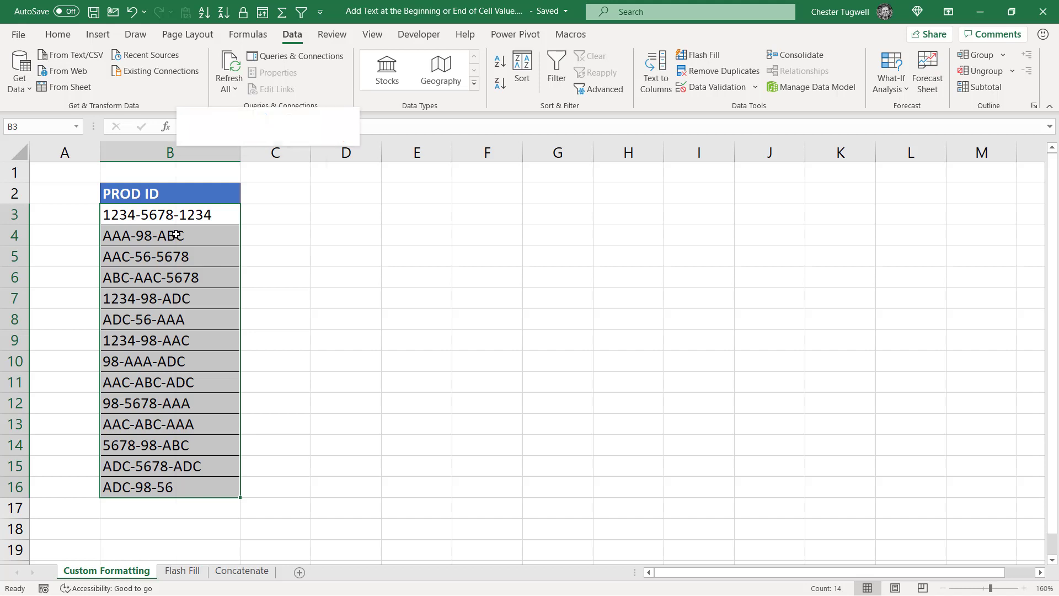
In Format Cells, replace General with the custom format "PROD-"@"-#" for the selected IDs.
right_click(176, 235)
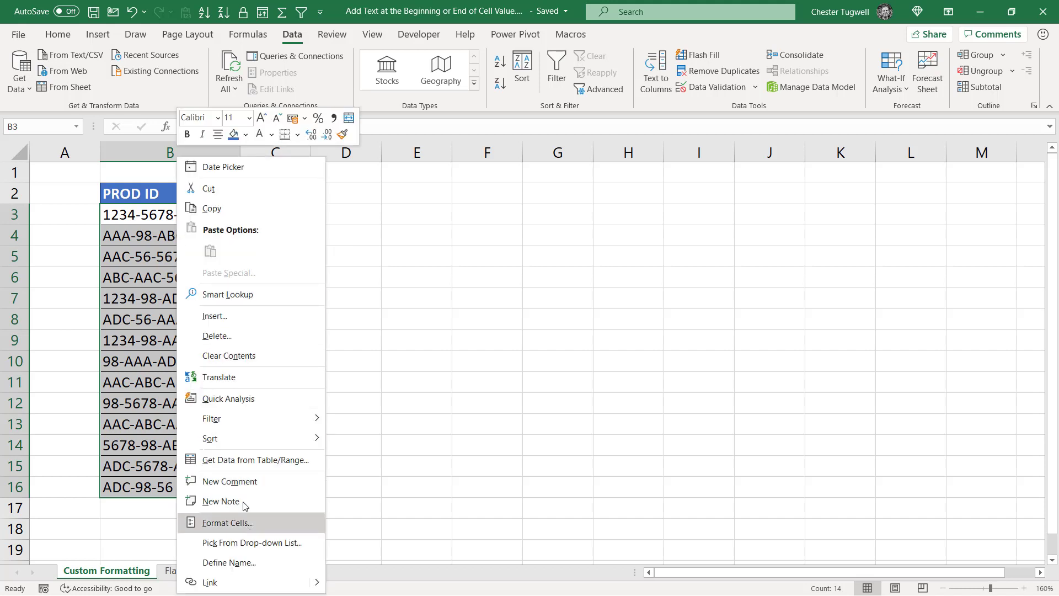
click(148, 239)
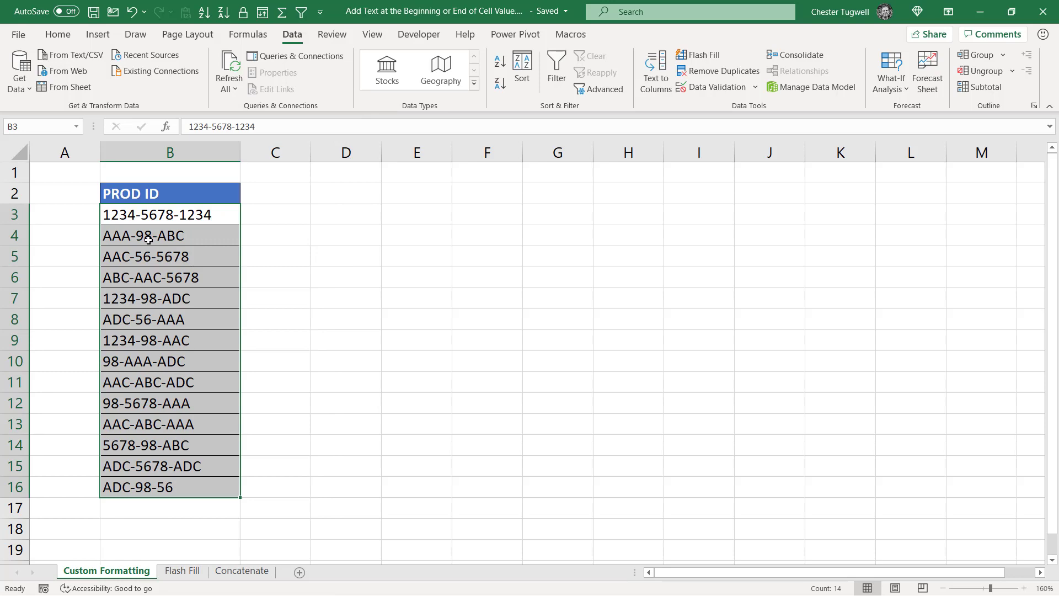
key(ctrl+1)
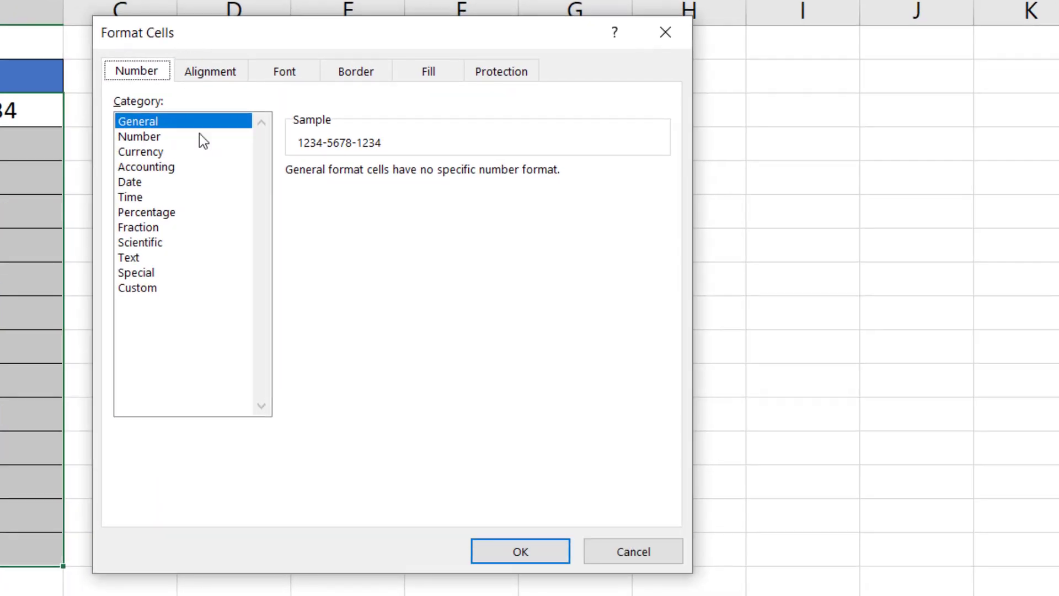
click(137, 292)
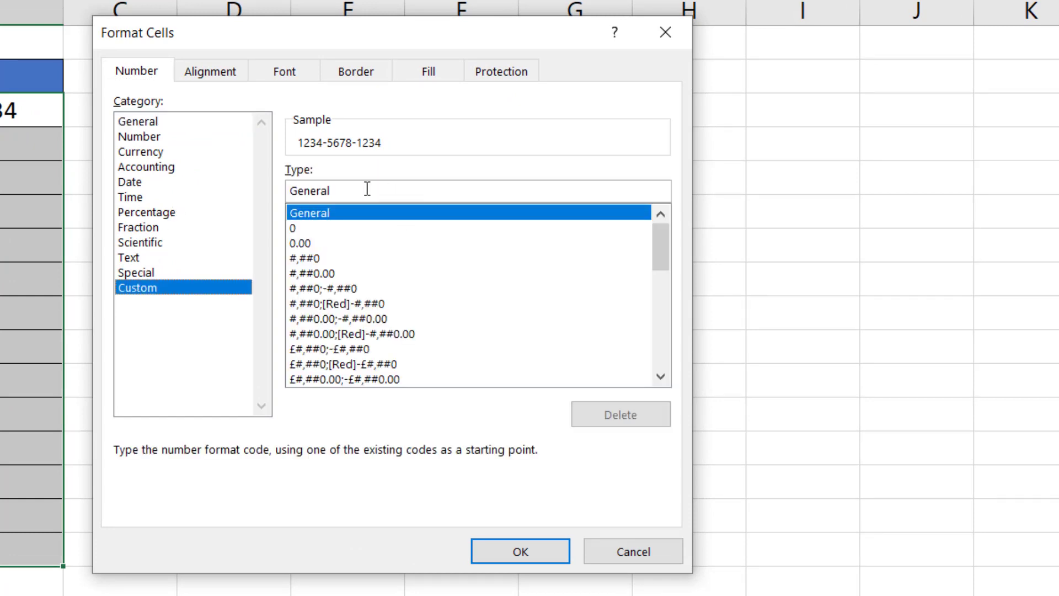
drag(343, 189, 262, 189)
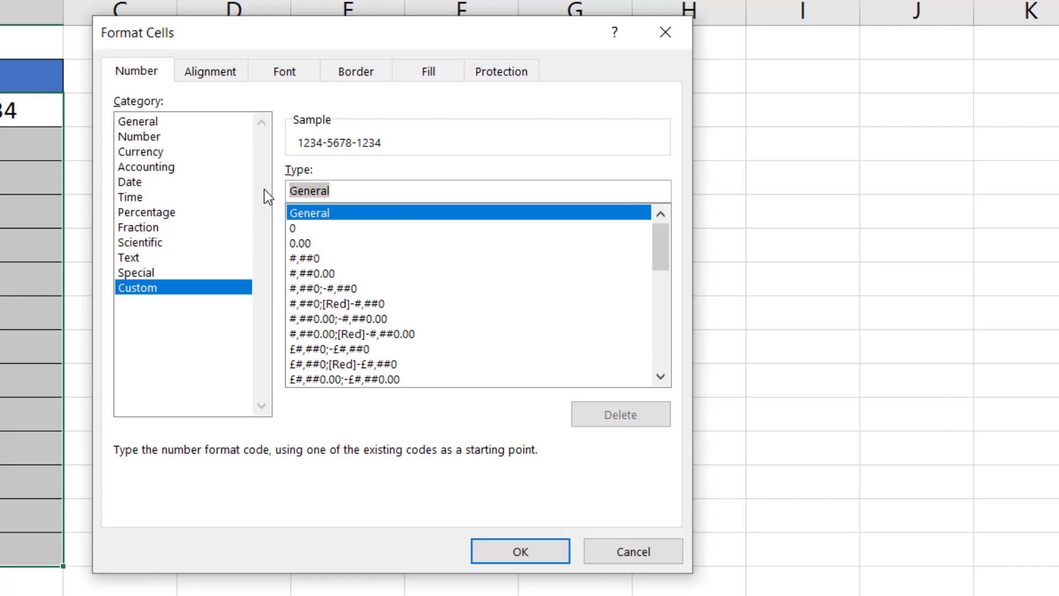
text(@)
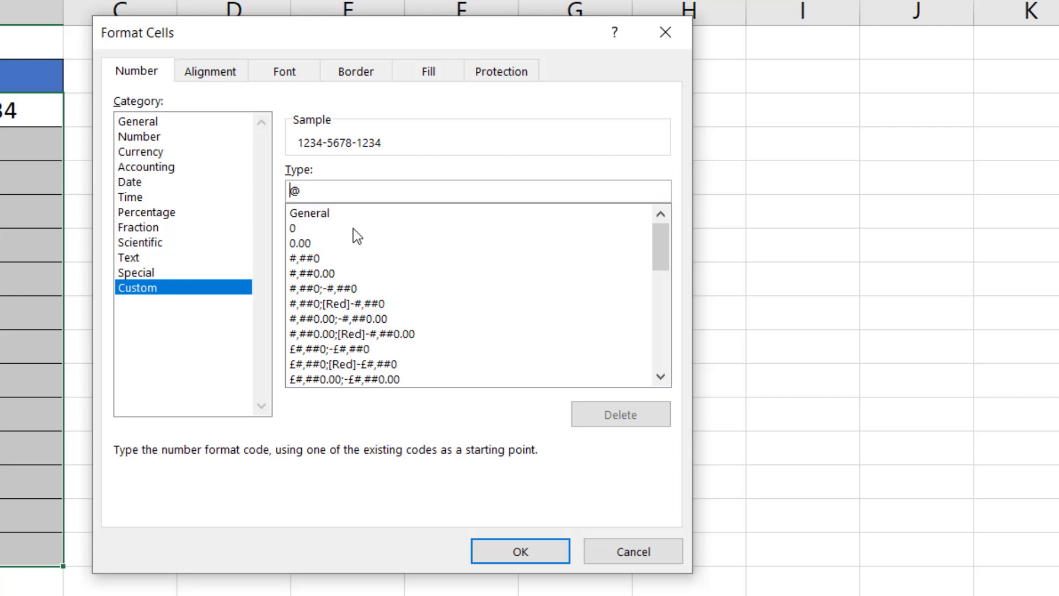
text("PROD)
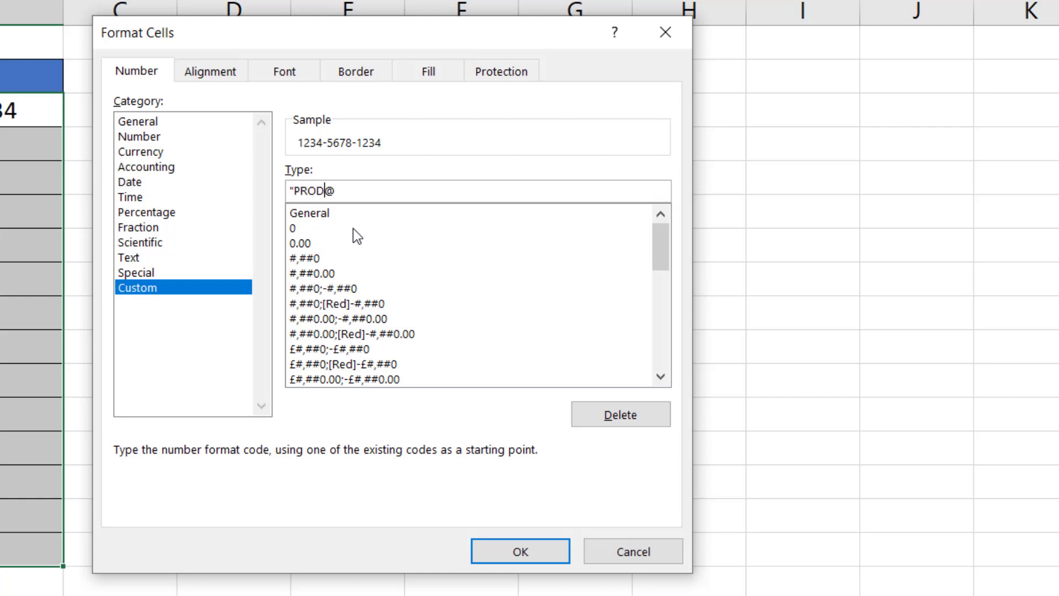
text(-")
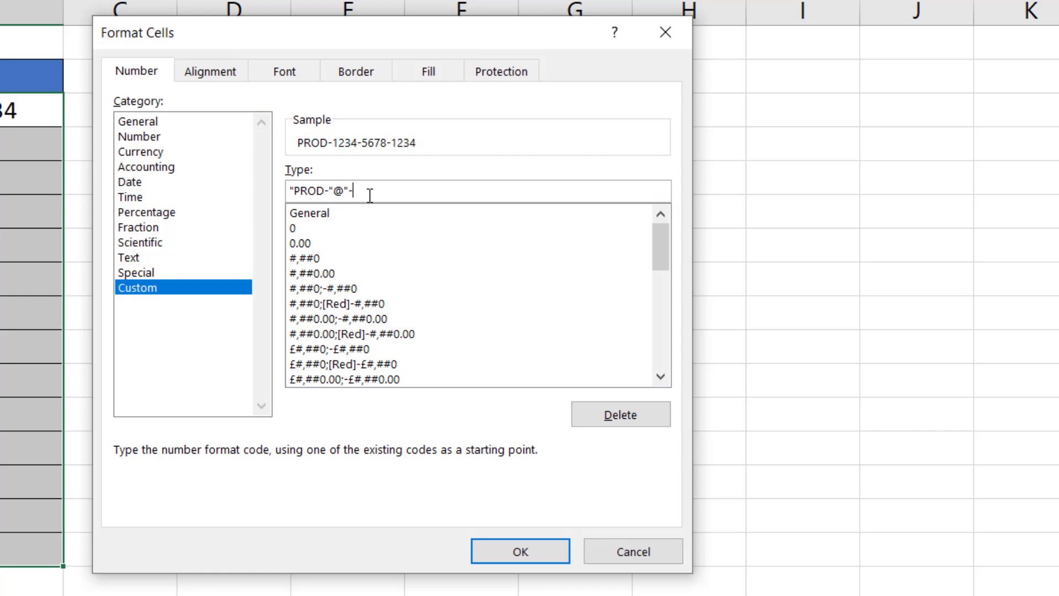
text(~)
key(BackSpace)
text(#")
Apply the format, widen column B, and Format-Paint it onto D3:D16, widening column D.
click(528, 545)
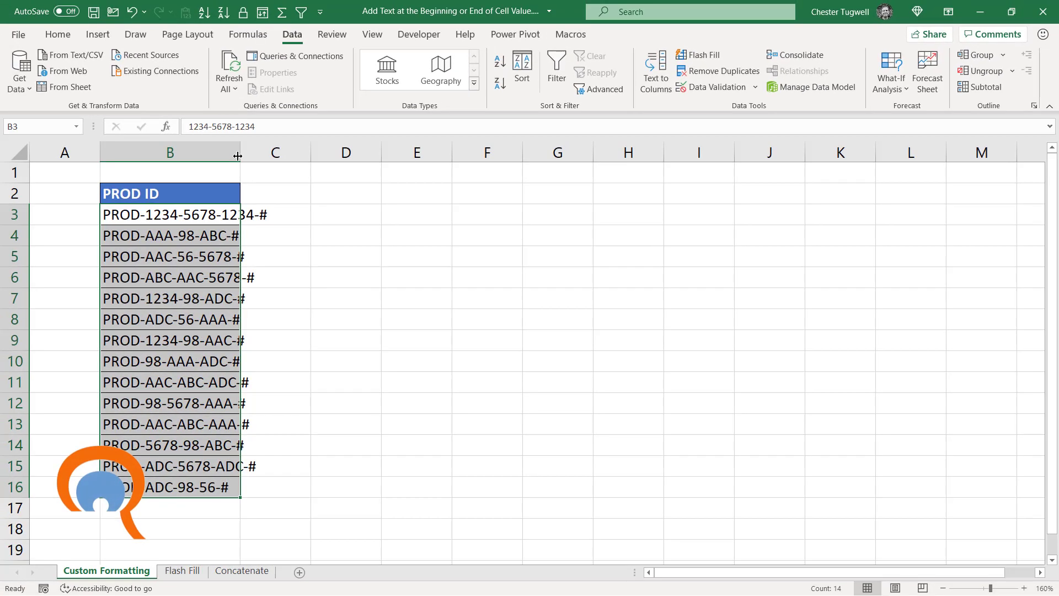
drag(237, 156, 288, 156)
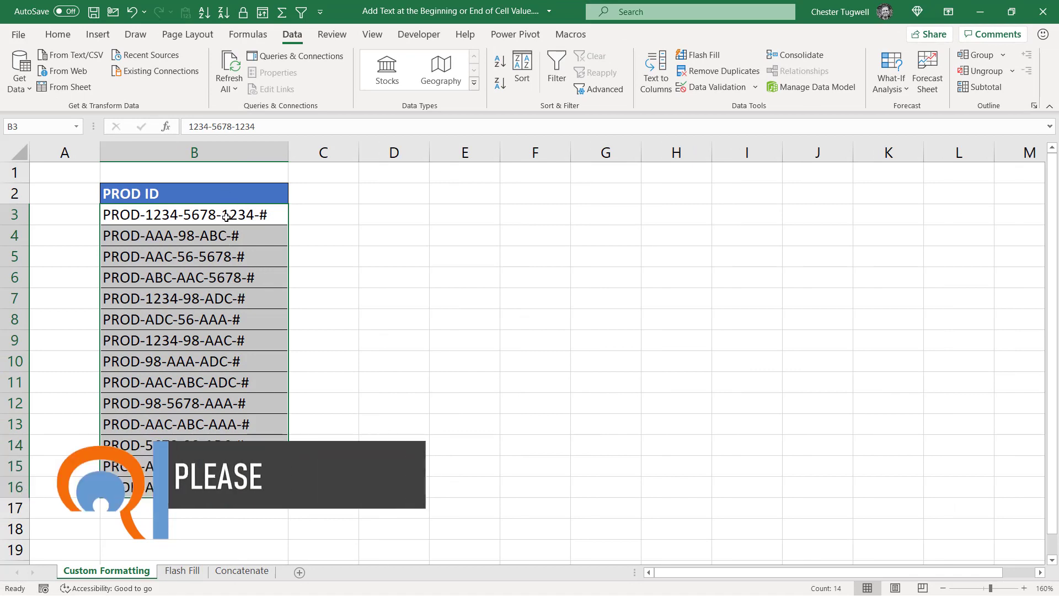
click(71, 36)
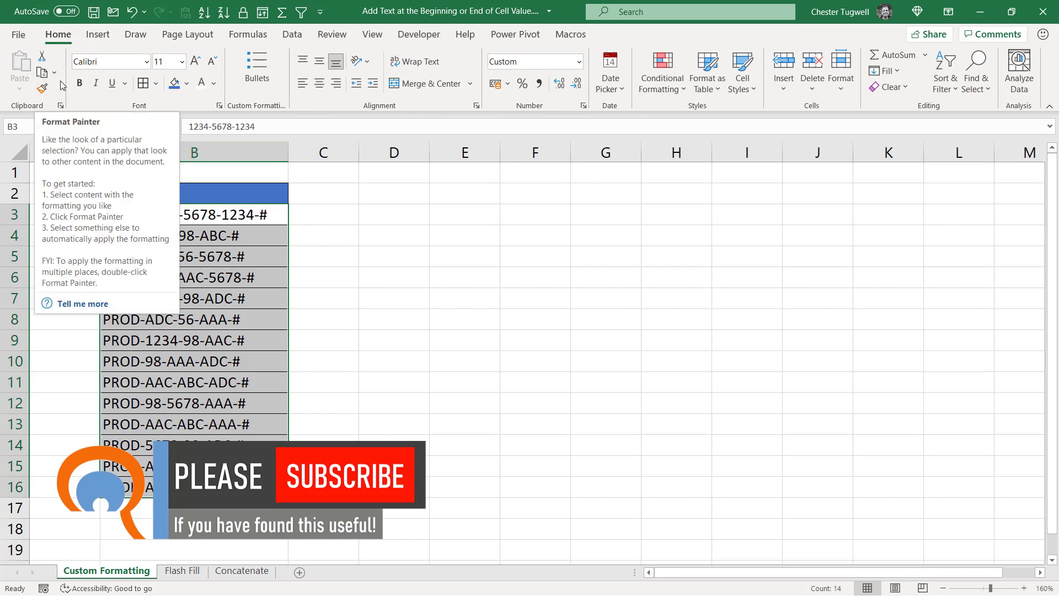
click(44, 89)
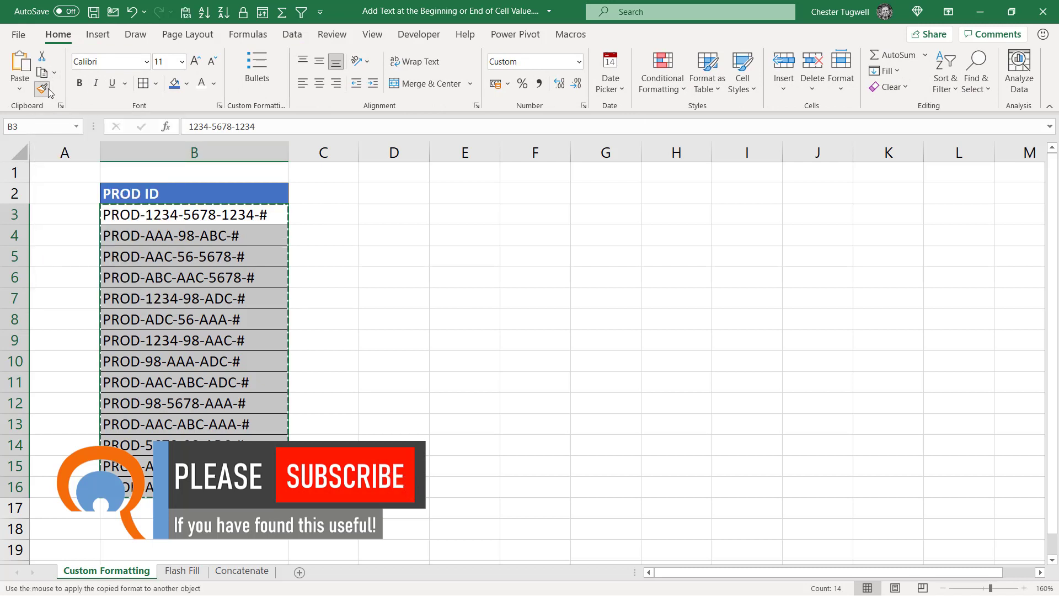
click(402, 211)
drag(429, 152, 470, 166)
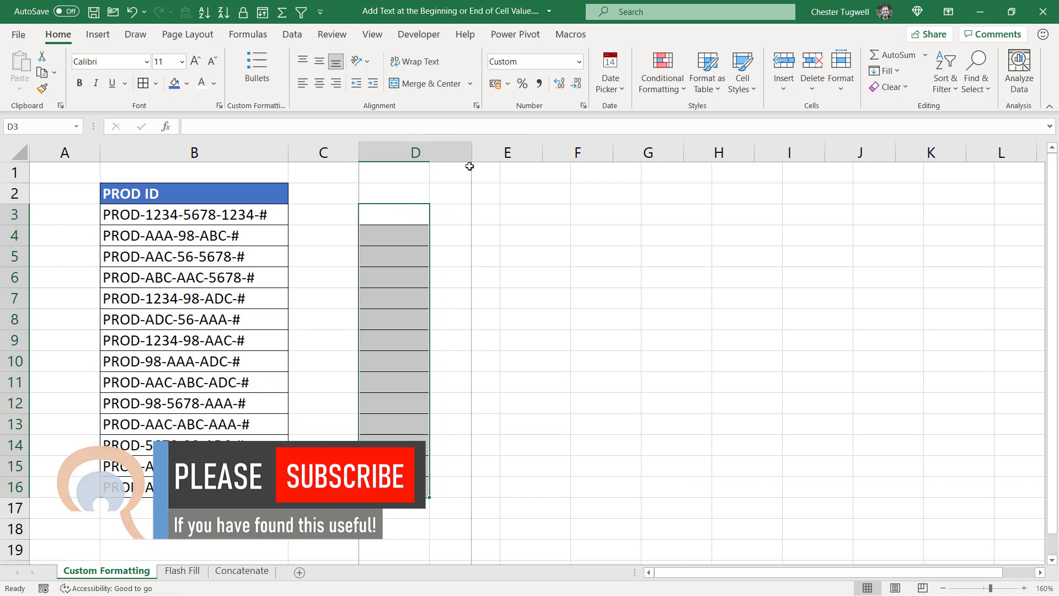
Type a test name in D3 to confirm it displays as PROD-<name>-#.
click(417, 214)
text(Che)
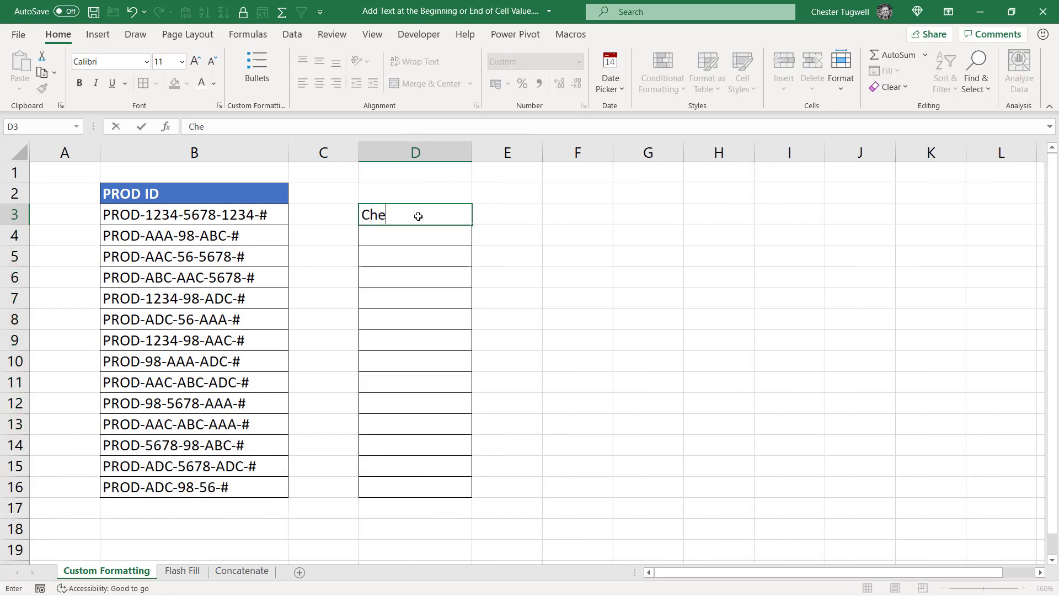
text(ster)
key(Return)
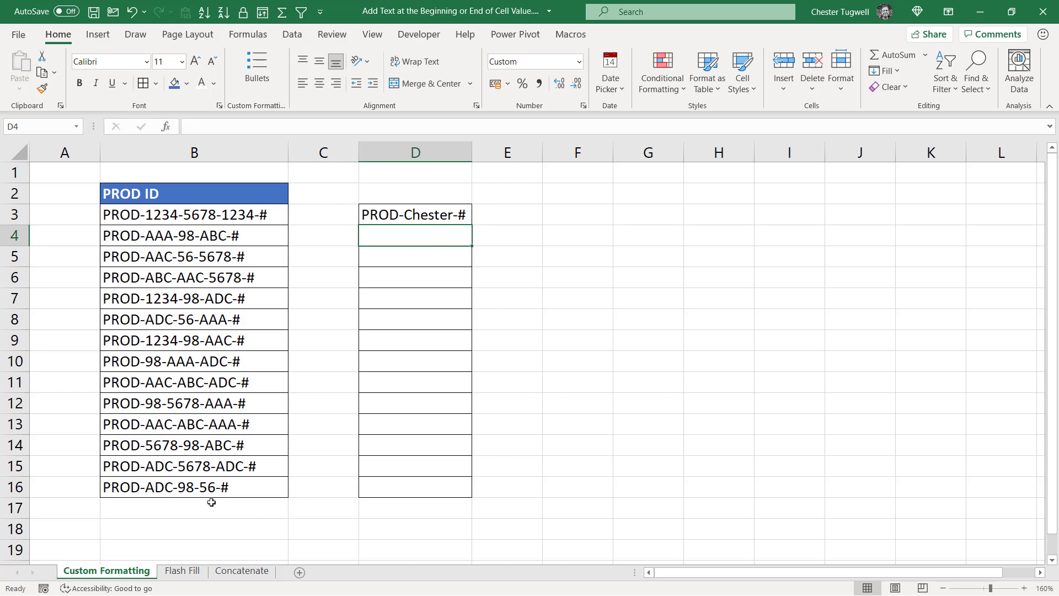
click(188, 571)
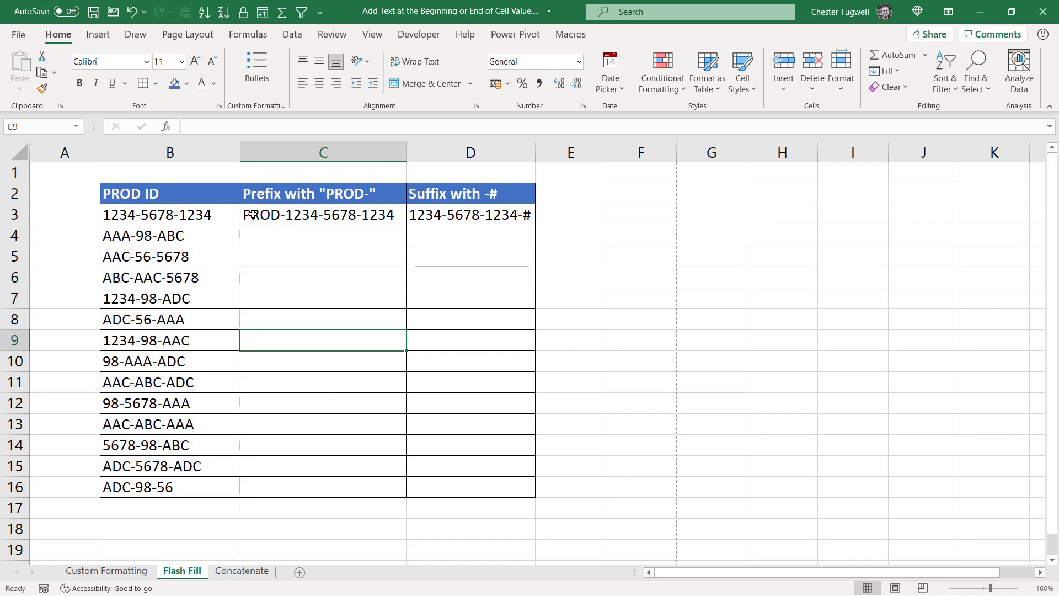
click(287, 218)
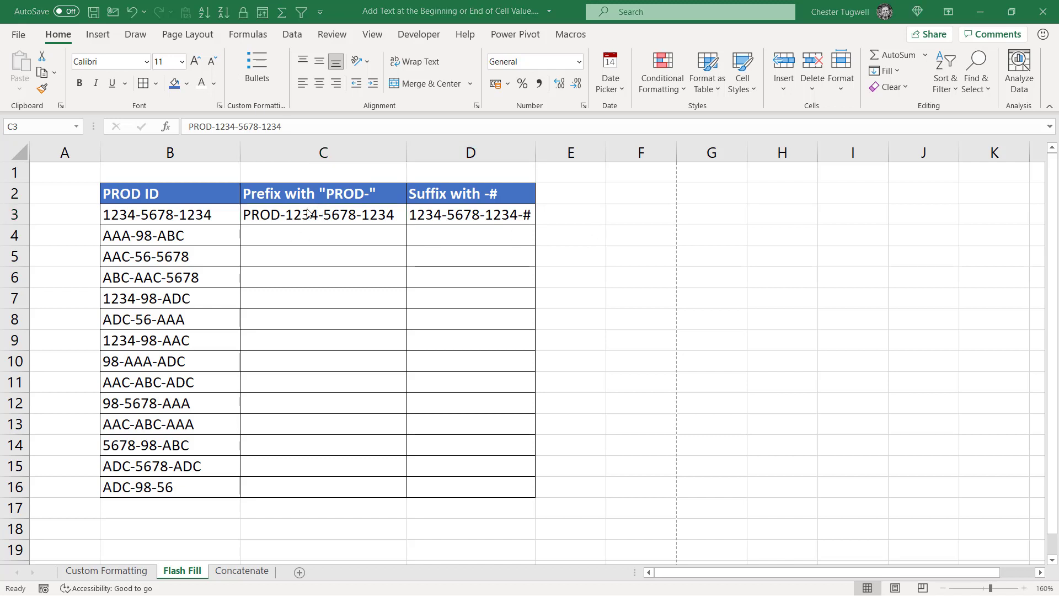
click(300, 35)
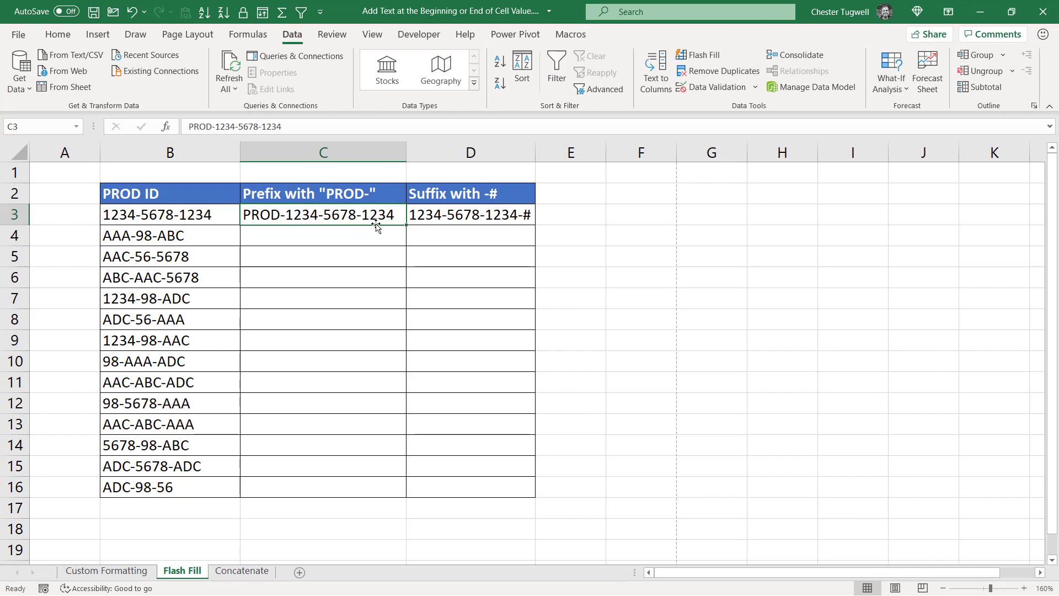
Flash Fill C4:C16 with PROD- prefixed IDs and D4:D16 with -# suffixed IDs.
key(ctrl+e)
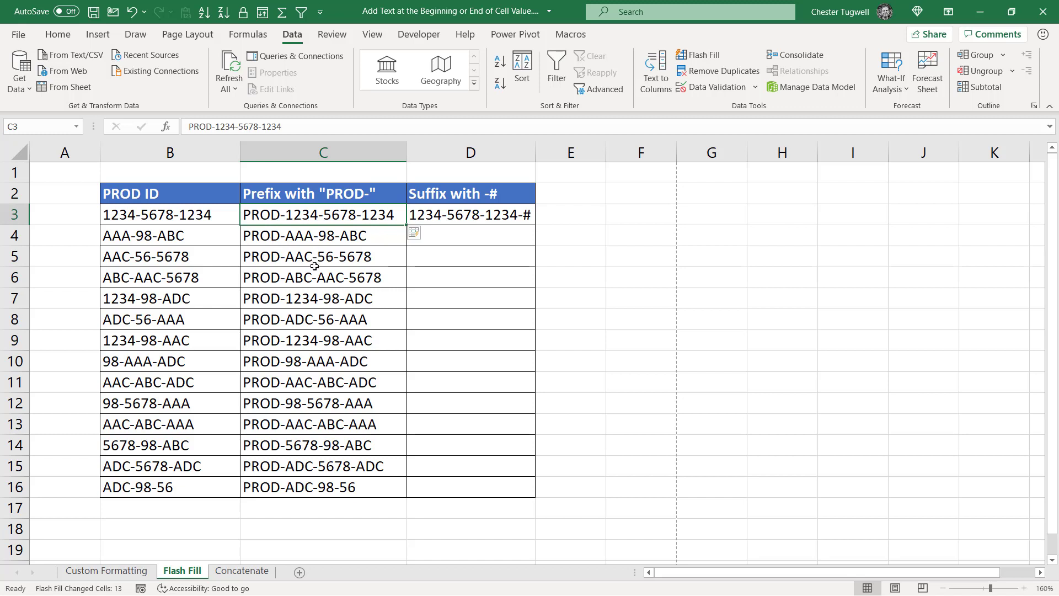
click(280, 237)
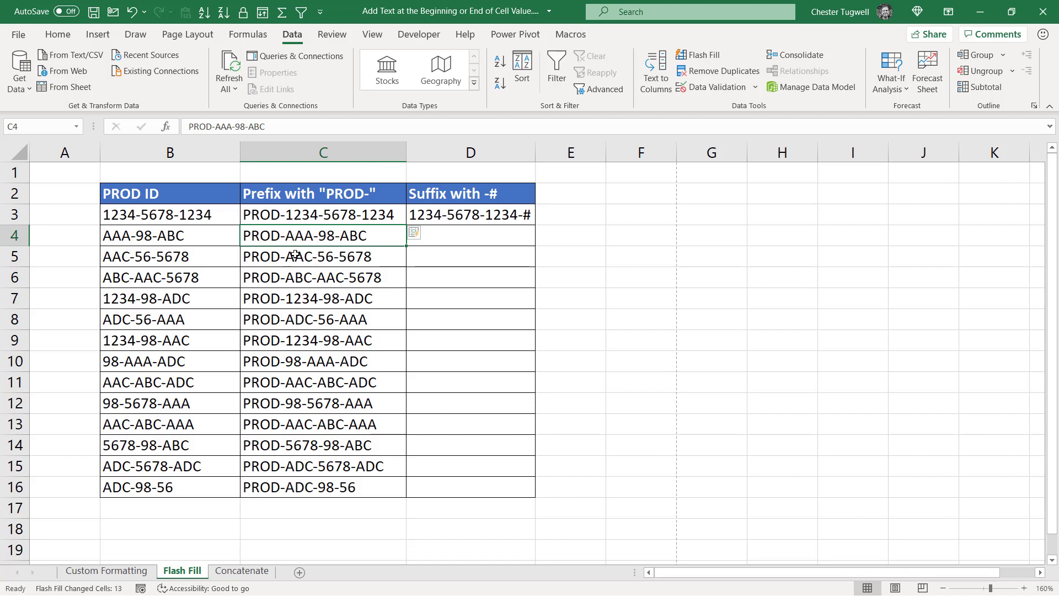
click(452, 215)
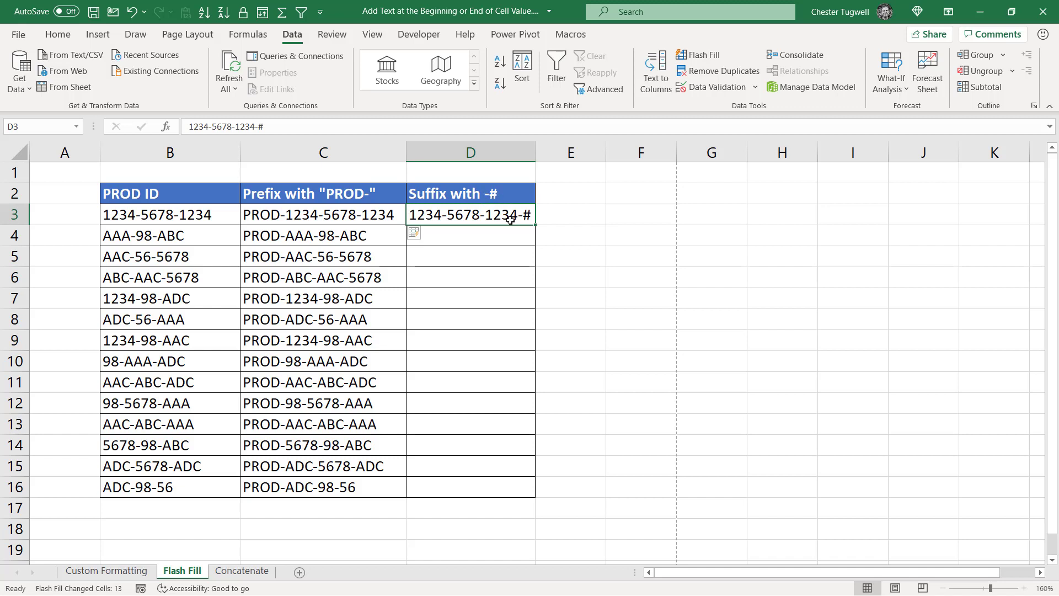
key(ctrl+e)
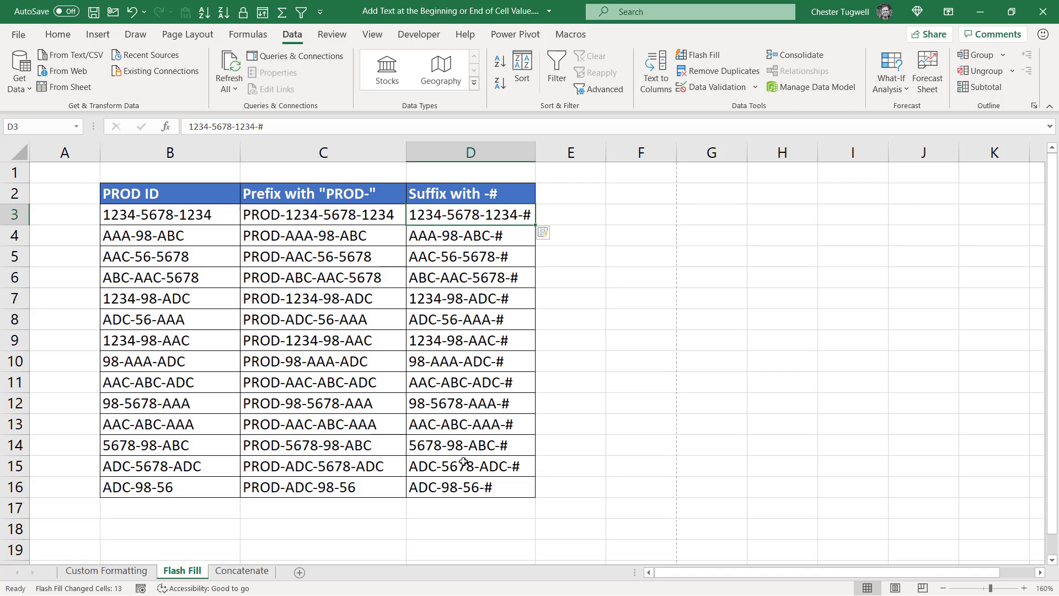
On the Concatenate sheet, enter ="PROD-"&B3 in D3 and fill it down to D16.
click(261, 571)
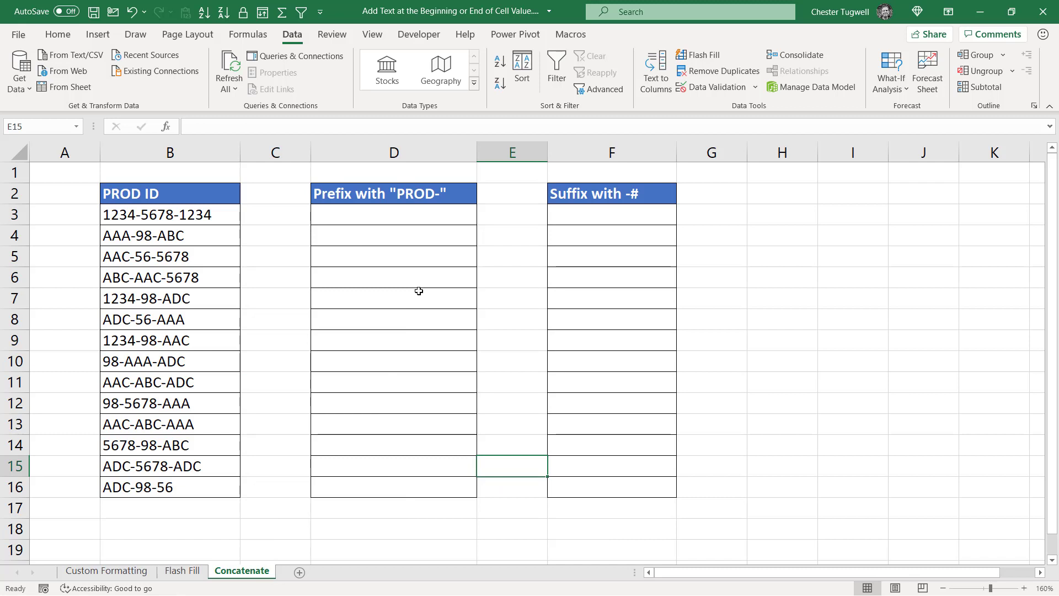
click(339, 220)
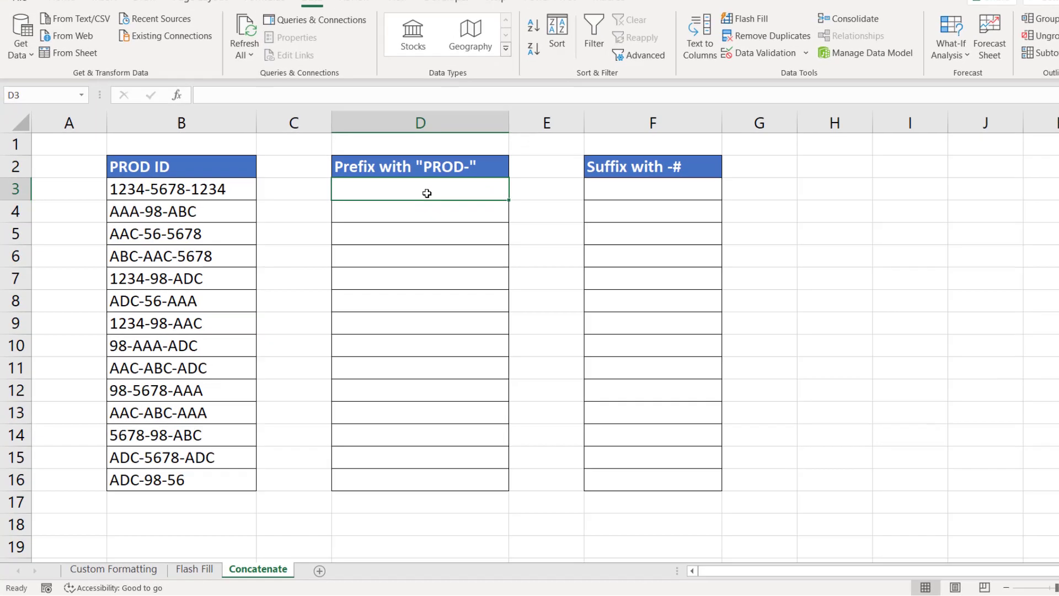
text(=)
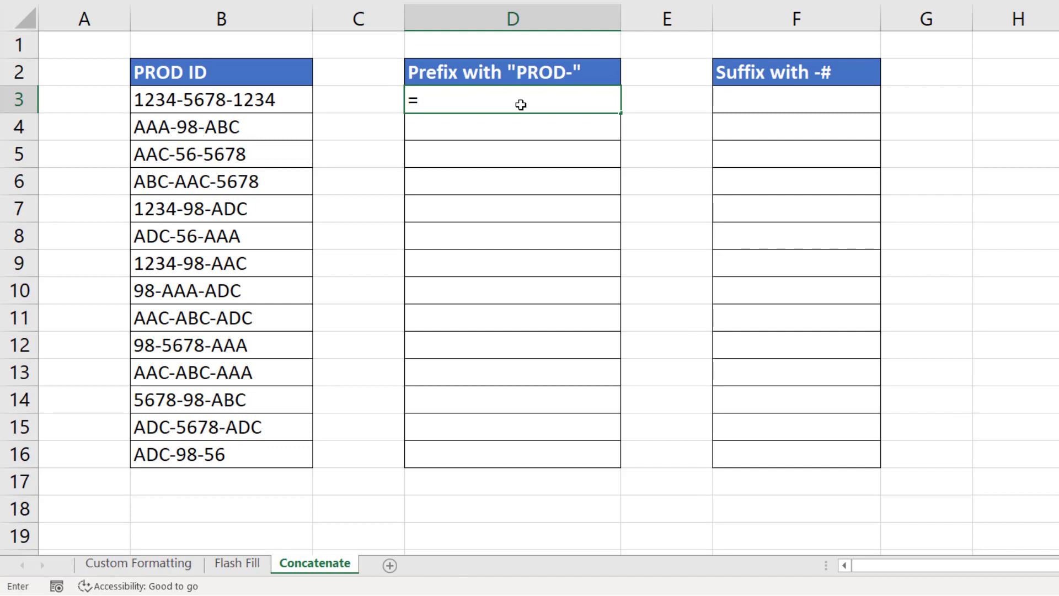
text("PROD)
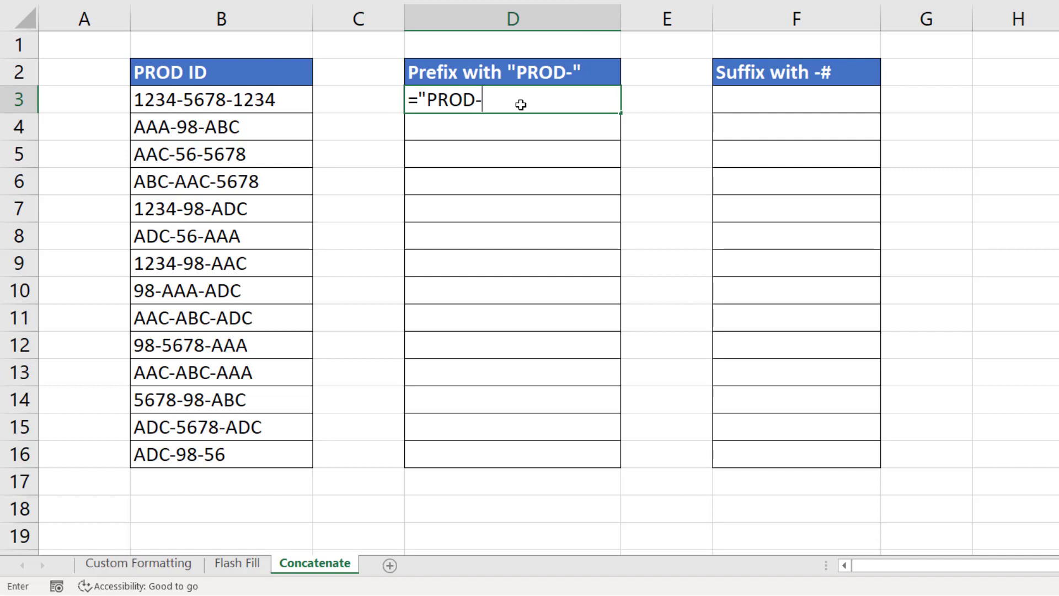
text(-"&)
click(243, 101)
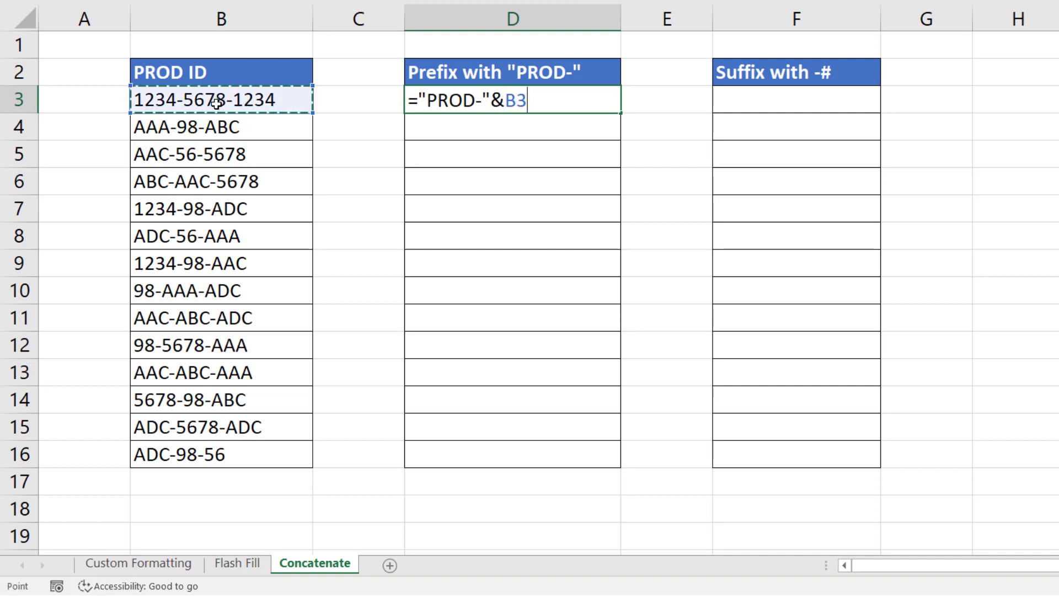
key(Return)
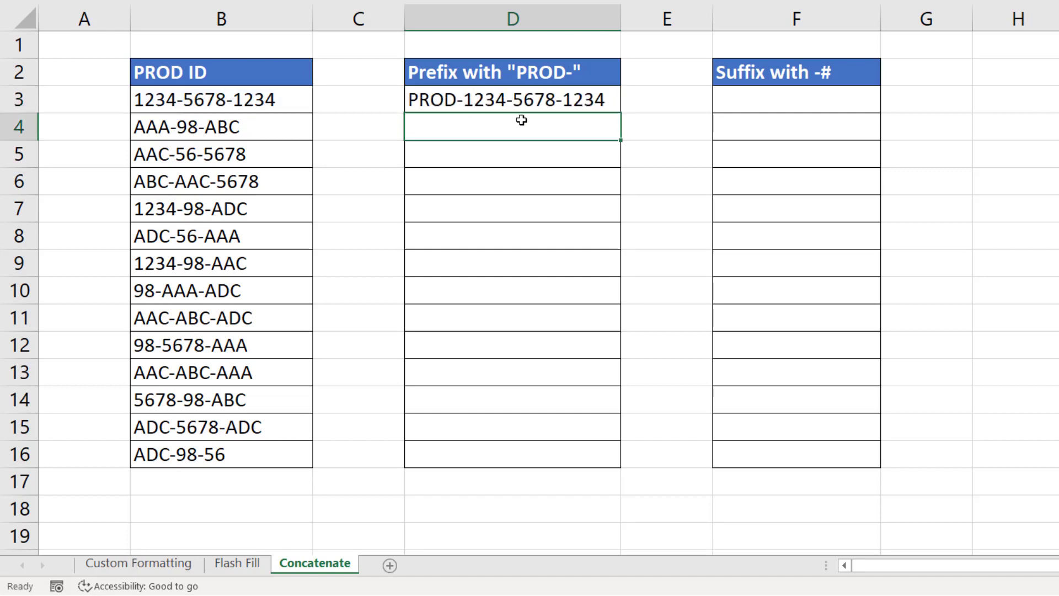
click(552, 101)
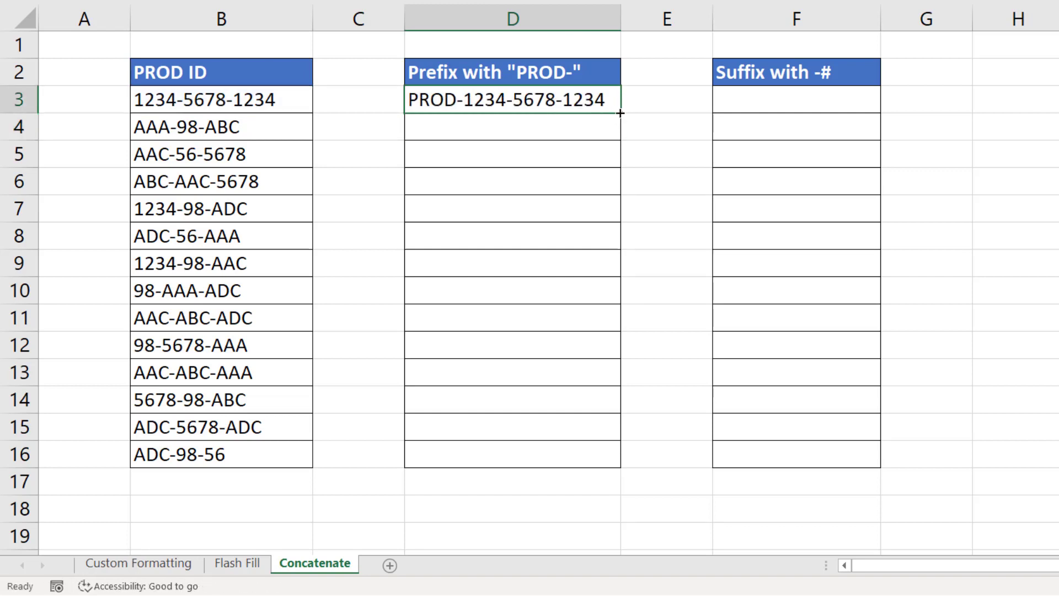
drag(620, 113, 619, 468)
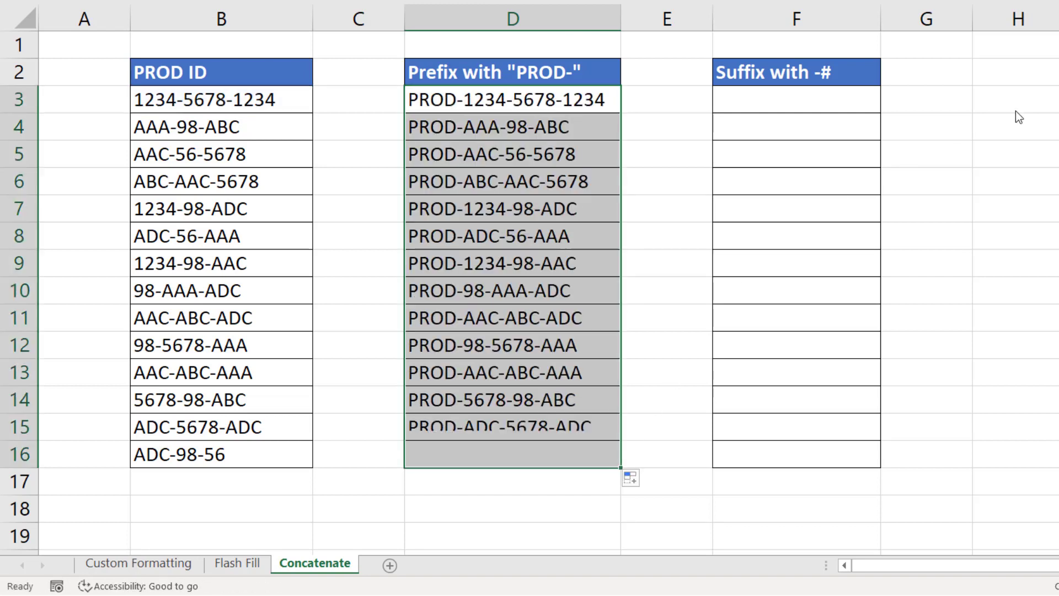
click(760, 100)
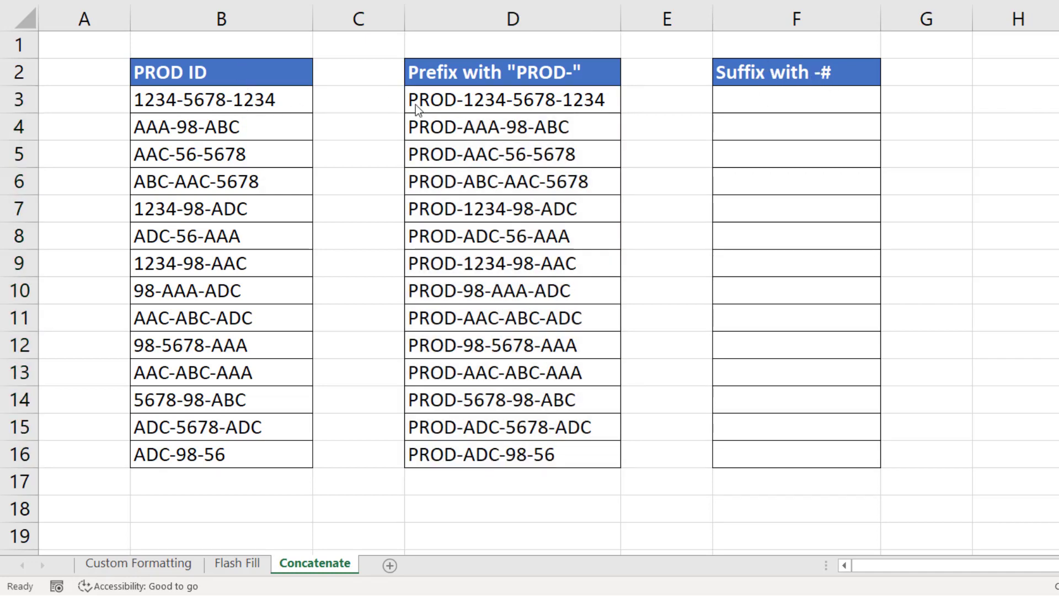
click(781, 92)
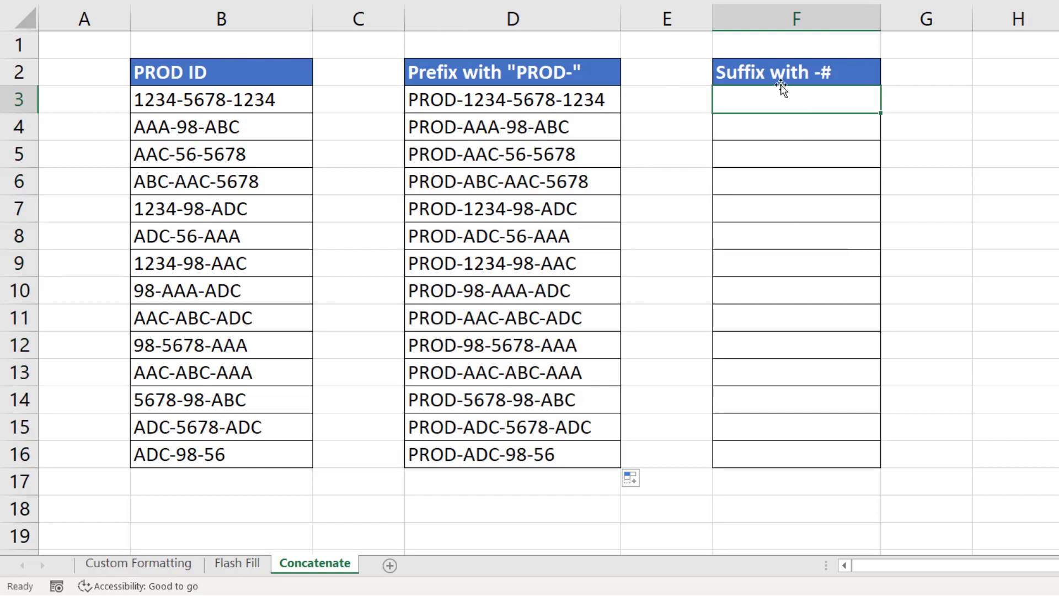
click(783, 93)
text(=)
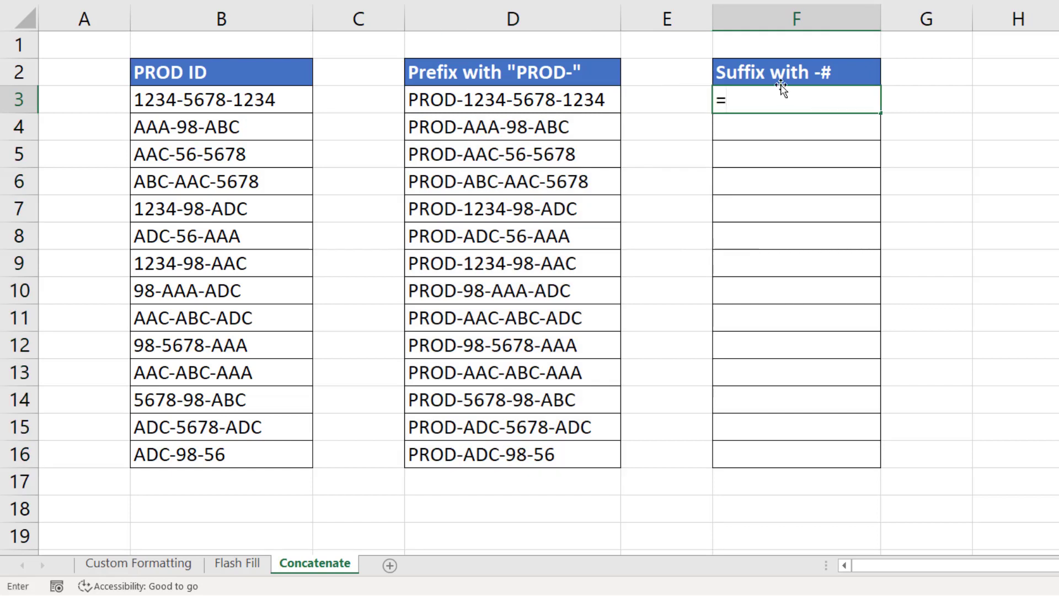
click(183, 101)
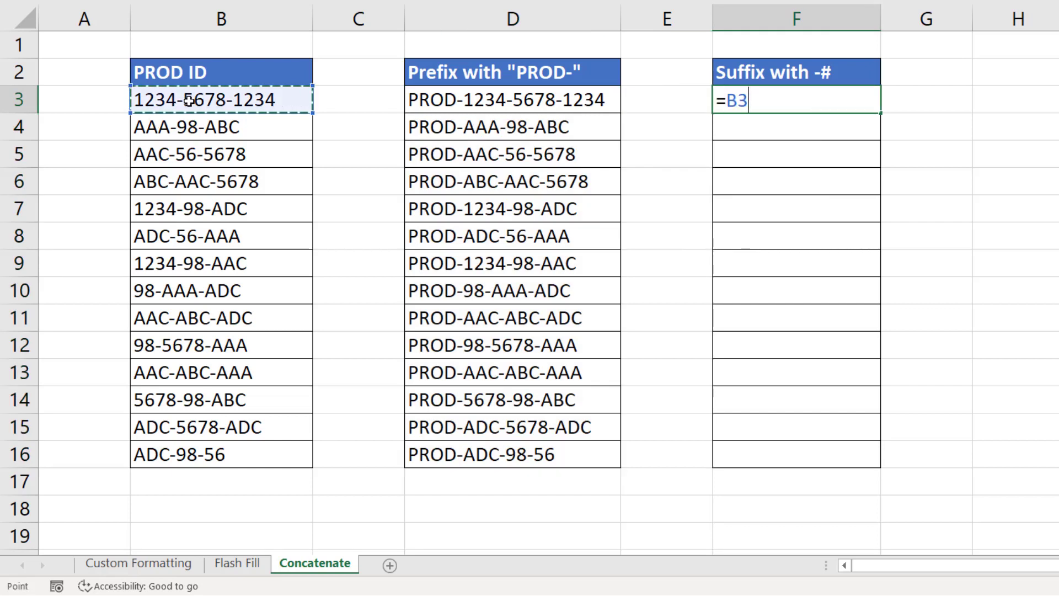
text(&)
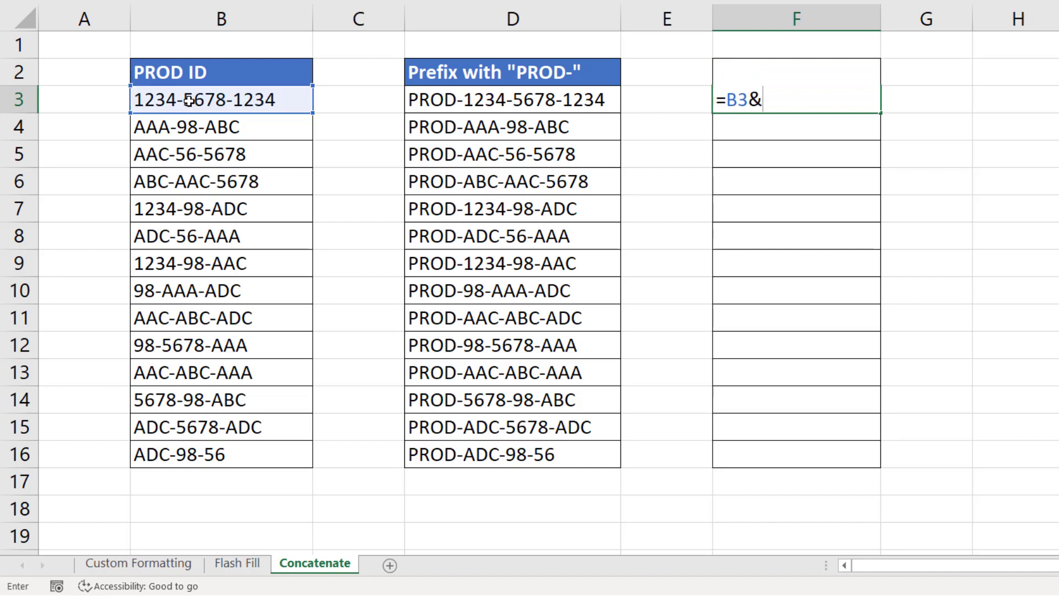
text("-#")
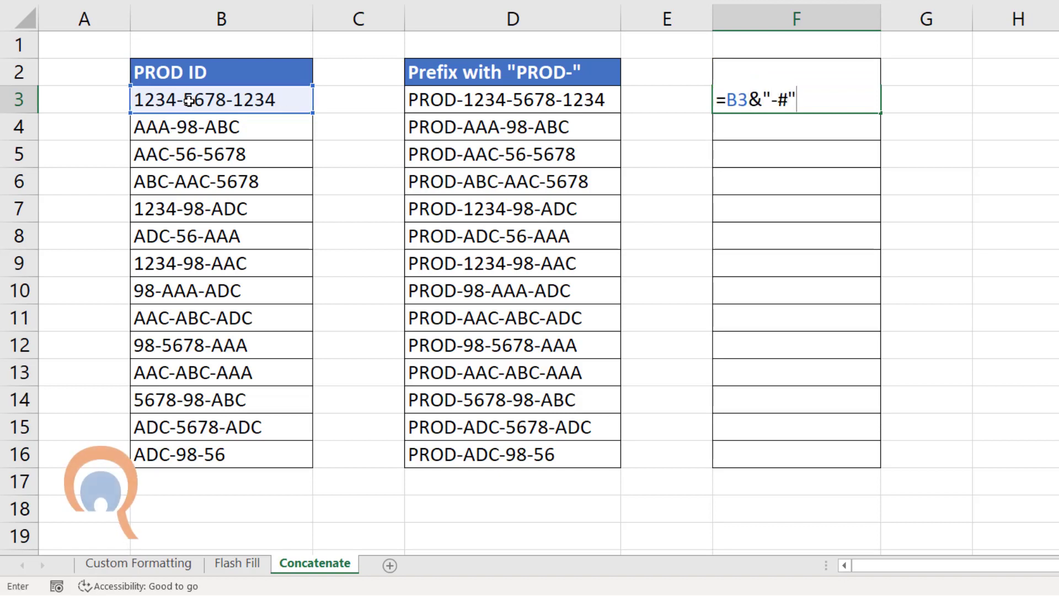
key(Return)
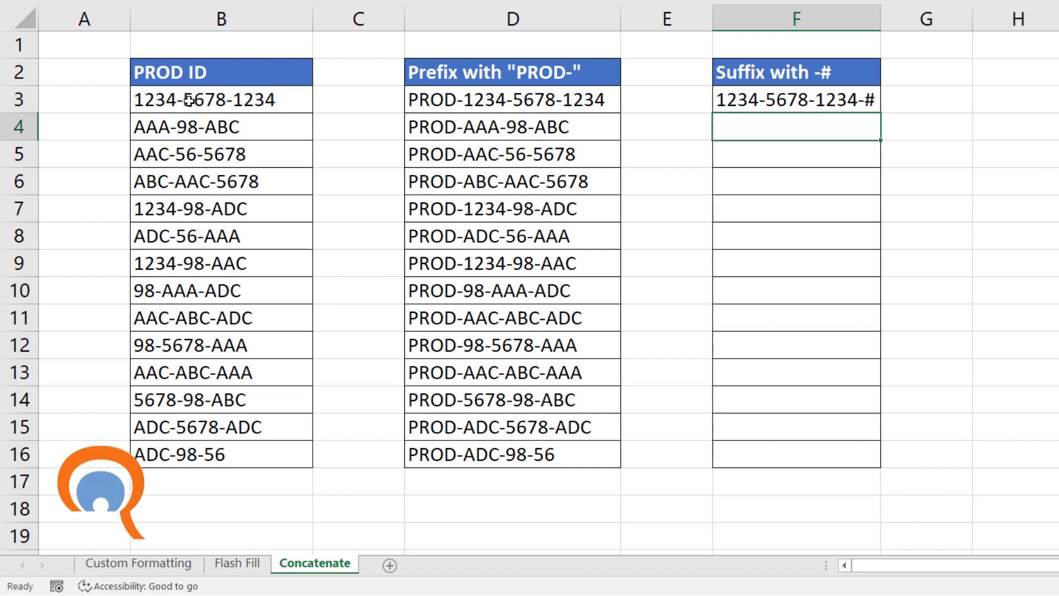
click(871, 101)
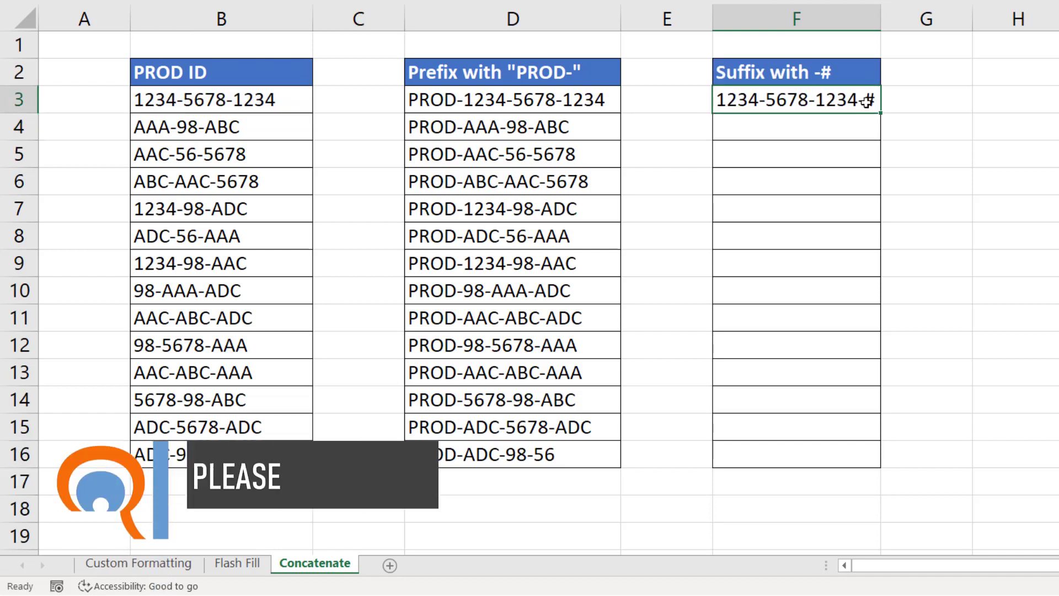